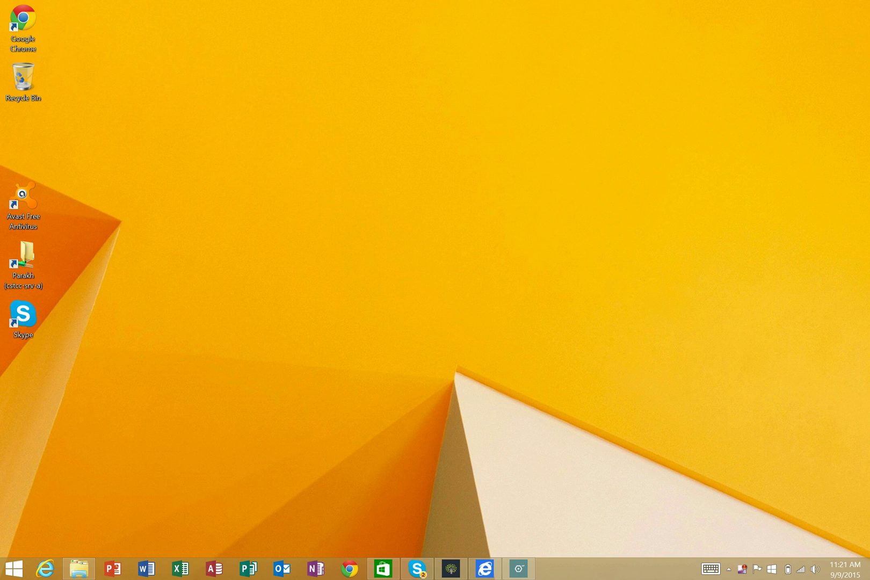
Step: Launch Drawboard PDF from its tile on the Windows 8.1 Start screen
key(super)
scroll(435, 320, right, 10)
scroll(435, 320, right, 8)
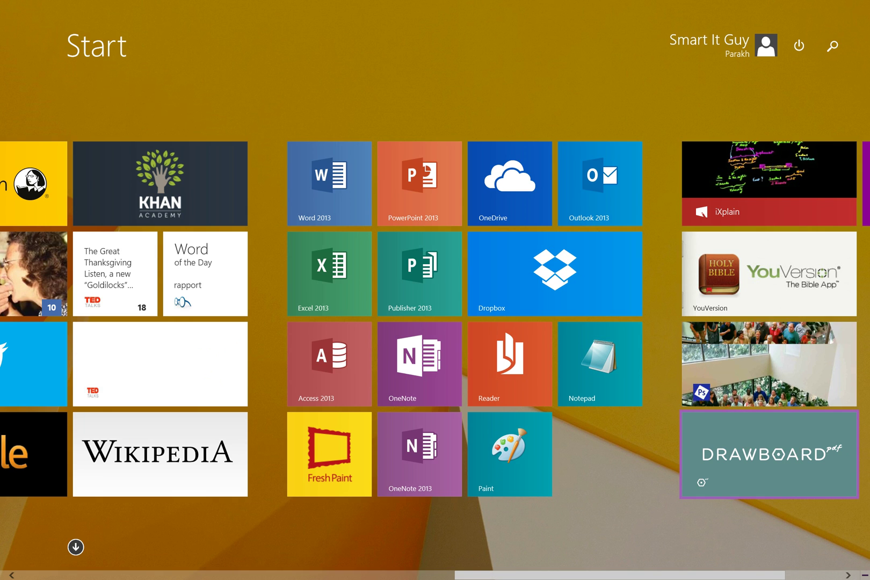
drag(761, 460, 763, 463)
Step: Browse to OneDrive > google docs and open the Google Drive & Google Docs handouts PDF
click(771, 455)
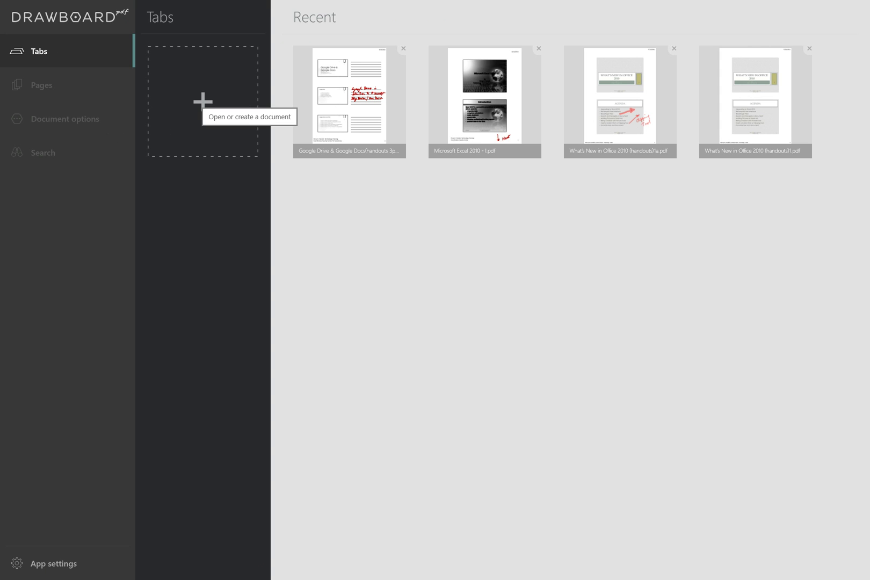
click(202, 102)
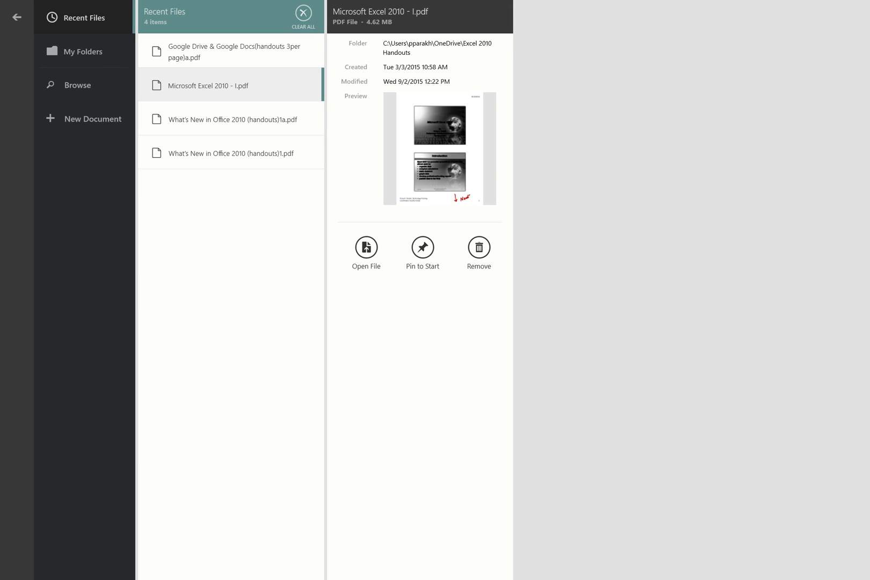
click(77, 84)
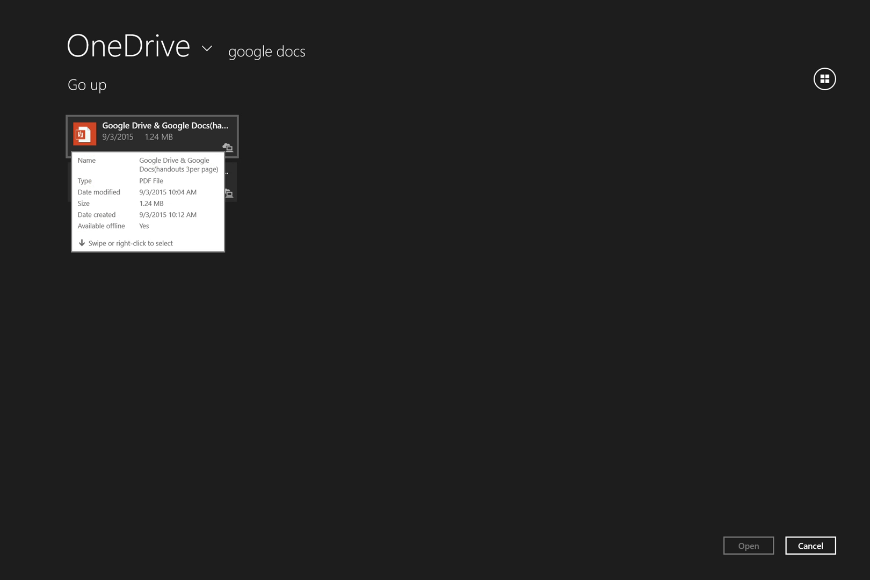
click(148, 136)
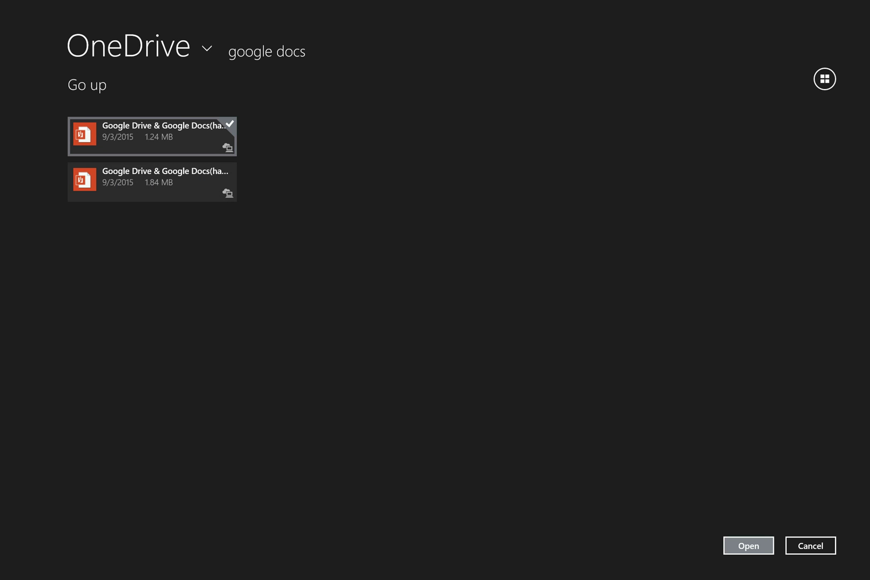
click(749, 546)
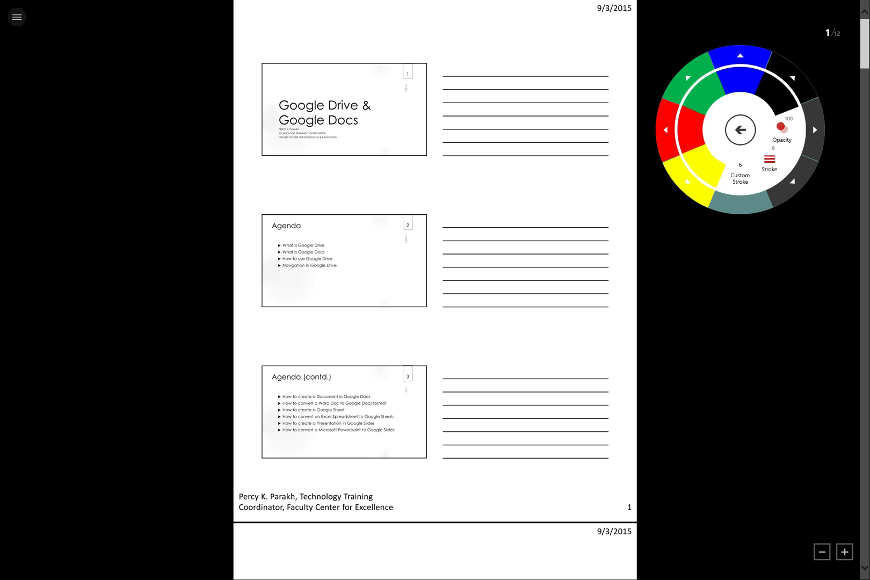
click(792, 182)
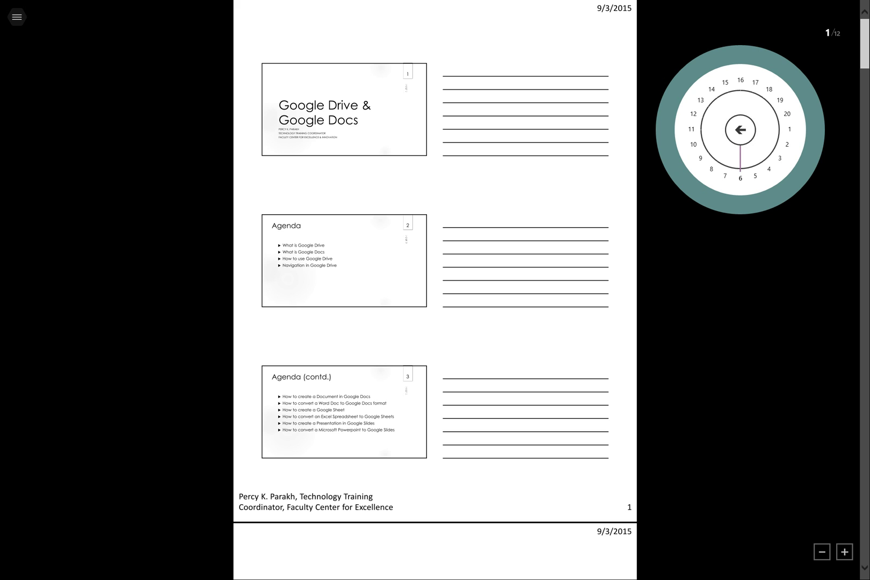
click(740, 130)
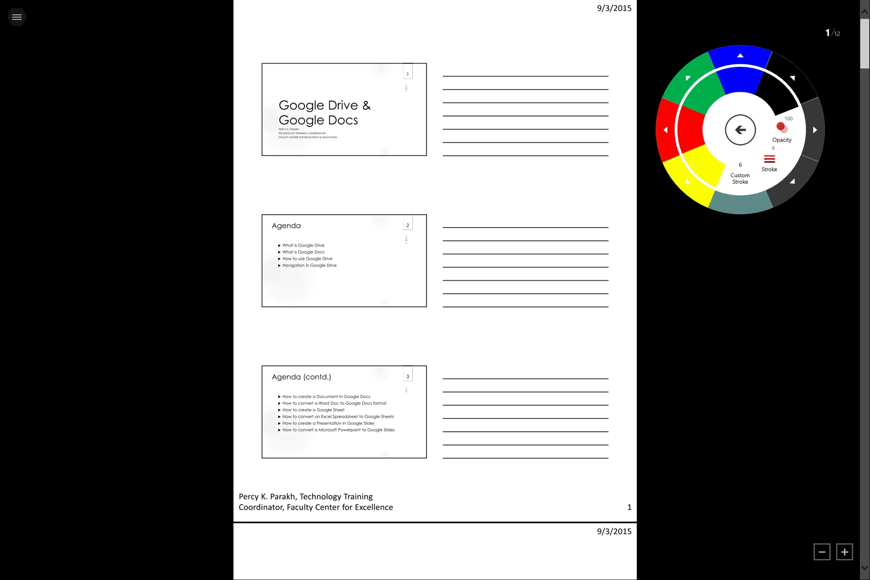
click(666, 130)
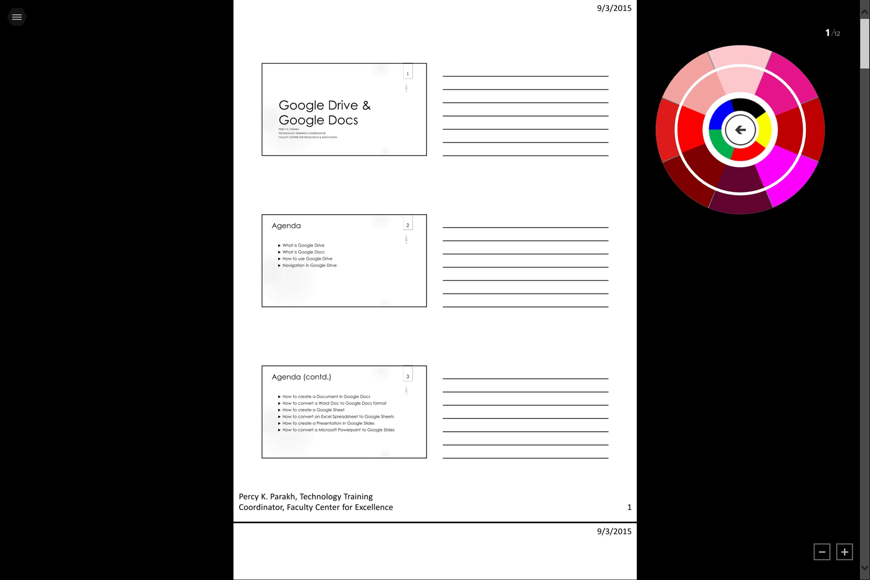
click(740, 130)
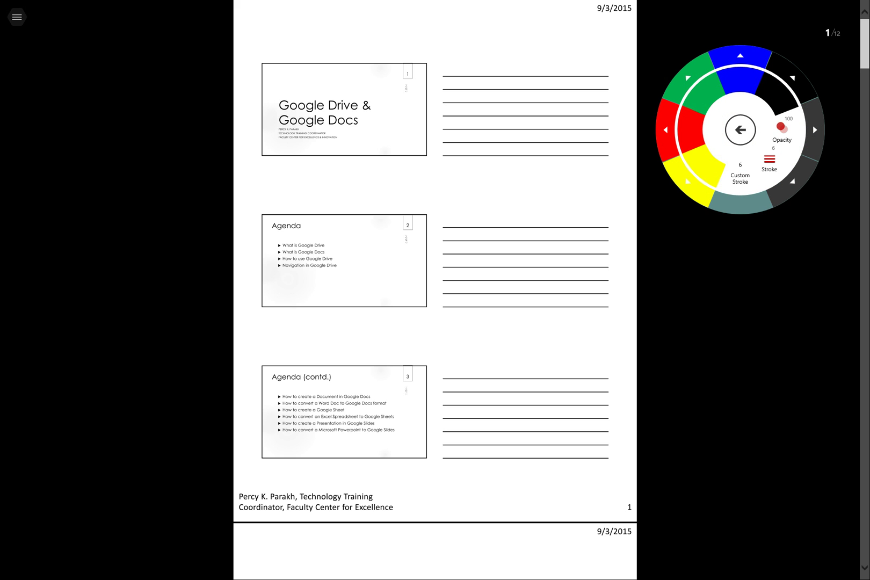
Step: Handwrite in red 'Google Drive is very similar to Drop Box or One Drive/Sky Drive from Microsoft'
mouse_move(446, 225)
mouse_down()
mouse_move(459, 219)
mouse_move(454, 246)
mouse_move(470, 220)
mouse_move(479, 231)
mouse_move(488, 214)
mouse_move(519, 221)
mouse_up()
drag(517, 226, 570, 225)
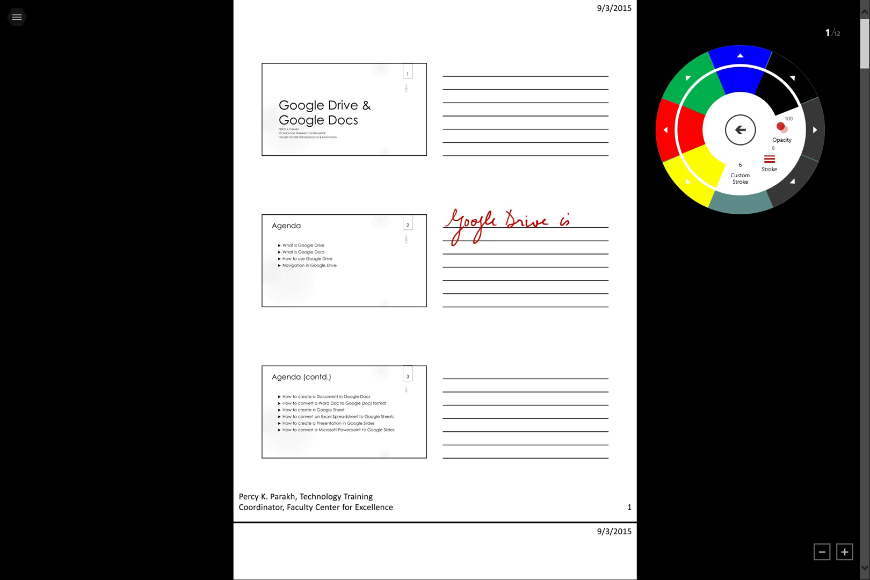
mouse_move(451, 244)
mouse_down()
mouse_move(474, 249)
mouse_move(481, 266)
mouse_move(485, 253)
mouse_move(535, 242)
mouse_move(564, 252)
mouse_move(607, 247)
mouse_move(607, 259)
mouse_move(614, 251)
mouse_up()
drag(454, 268, 451, 279)
drag(453, 265, 455, 280)
drag(461, 279, 481, 280)
mouse_move(481, 272)
mouse_down()
mouse_move(472, 281)
mouse_move(495, 273)
mouse_up()
drag(497, 279, 504, 274)
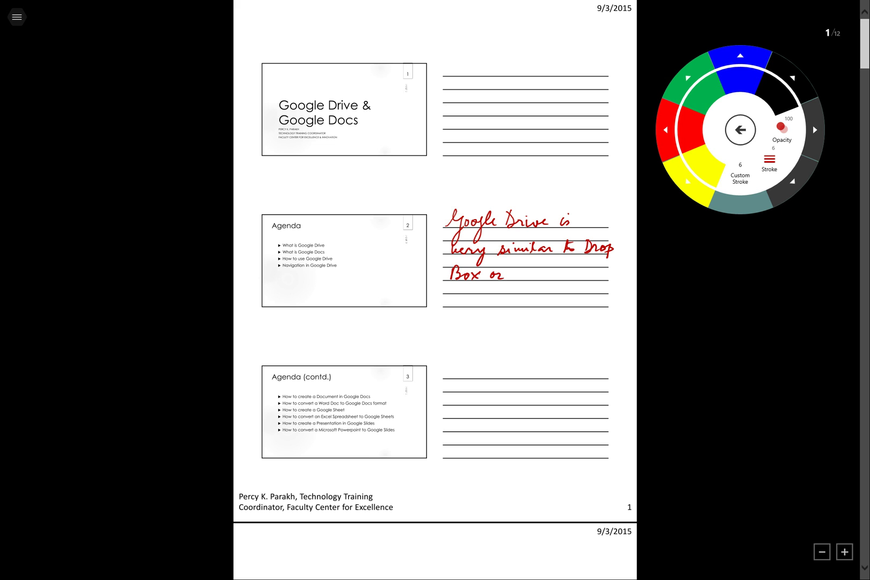
mouse_move(521, 264)
mouse_down()
mouse_move(534, 278)
mouse_move(579, 269)
mouse_move(586, 283)
mouse_move(599, 270)
mouse_move(595, 278)
mouse_move(620, 277)
mouse_move(616, 284)
mouse_up()
mouse_move(455, 295)
mouse_down()
mouse_move(452, 306)
mouse_move(491, 301)
mouse_move(508, 316)
mouse_move(521, 300)
mouse_move(567, 305)
mouse_move(614, 293)
mouse_move(610, 314)
mouse_move(621, 304)
mouse_up()
click(571, 302)
drag(618, 299, 632, 298)
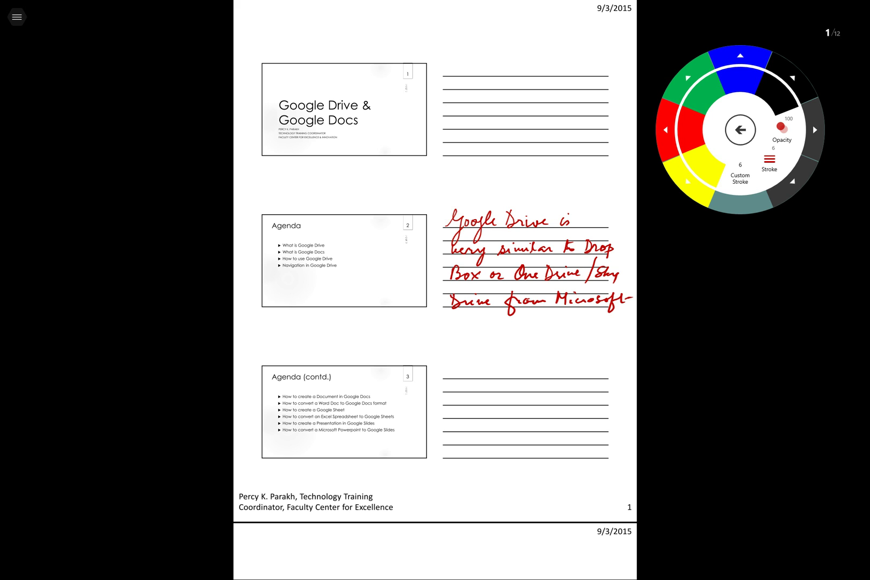
Step: Scroll to page 2 and switch the View & Layout setting to Fit to width
scroll(435, 290, down, 5)
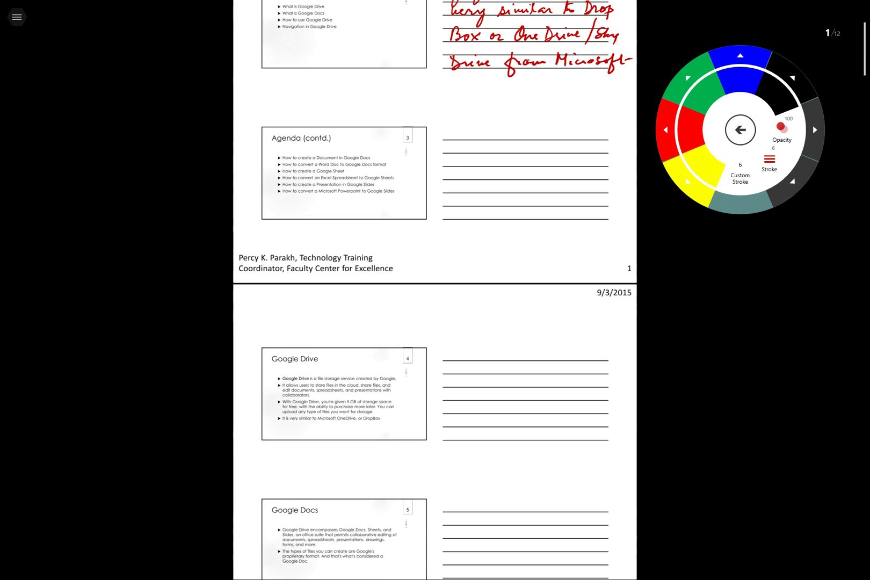
scroll(436, 290, down, 2)
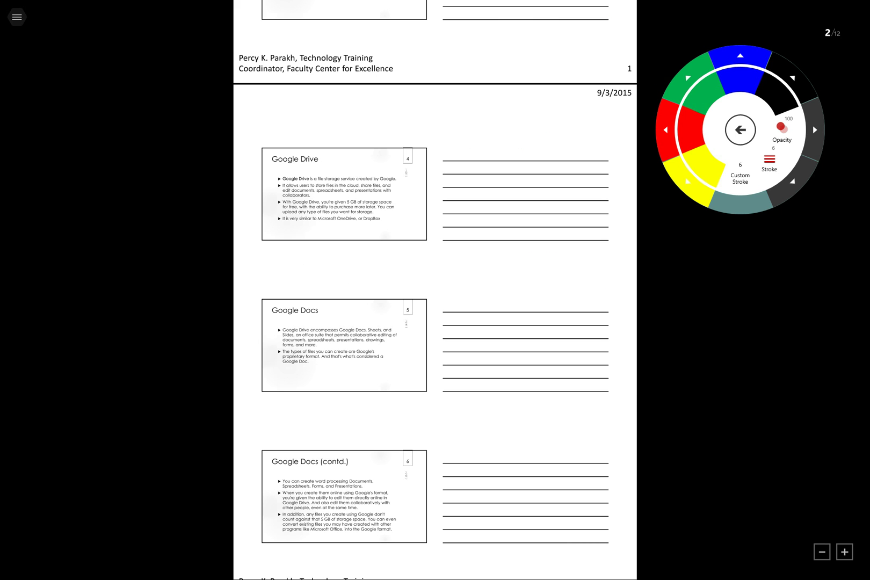
click(16, 17)
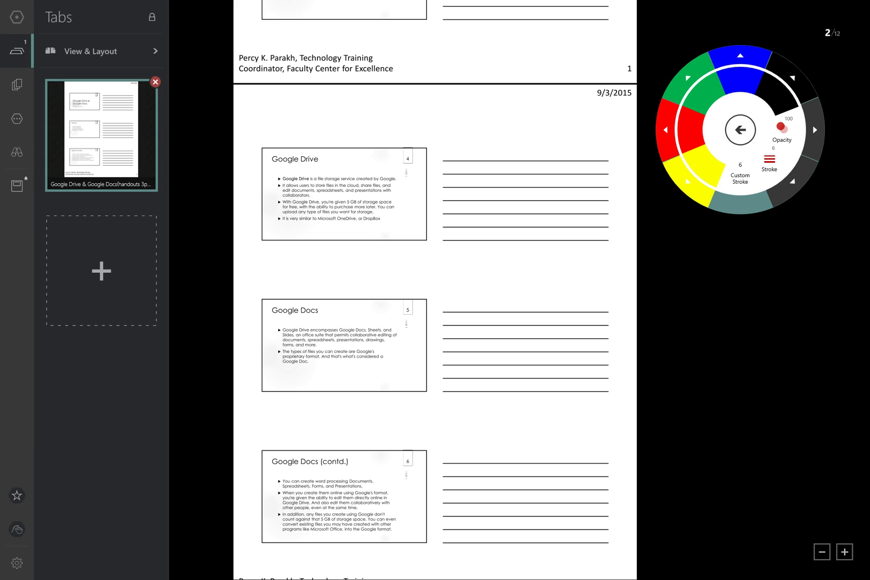
click(102, 51)
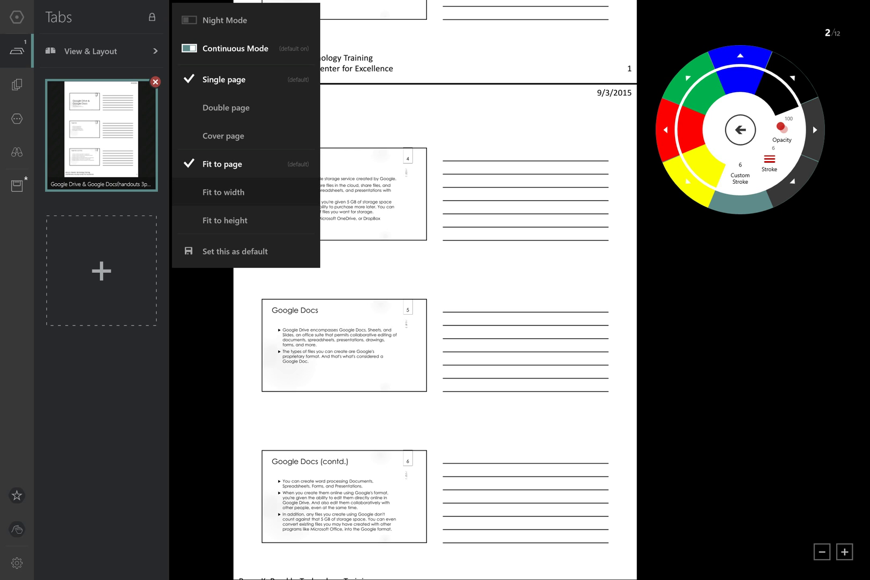
click(223, 193)
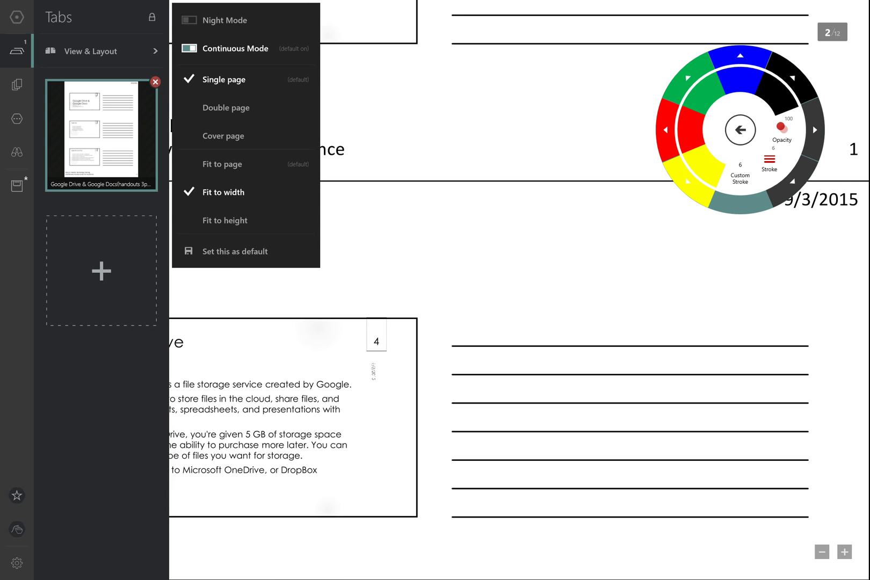
key(Escape)
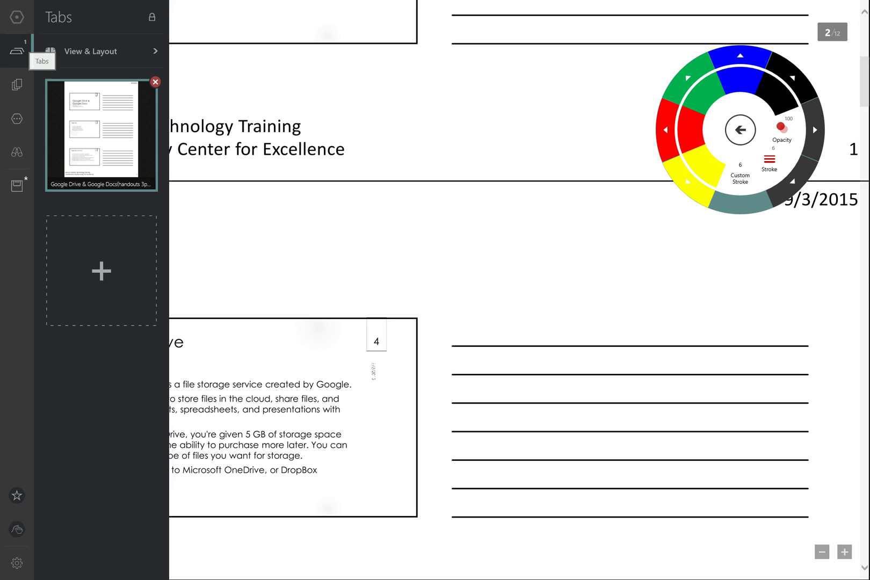
click(16, 17)
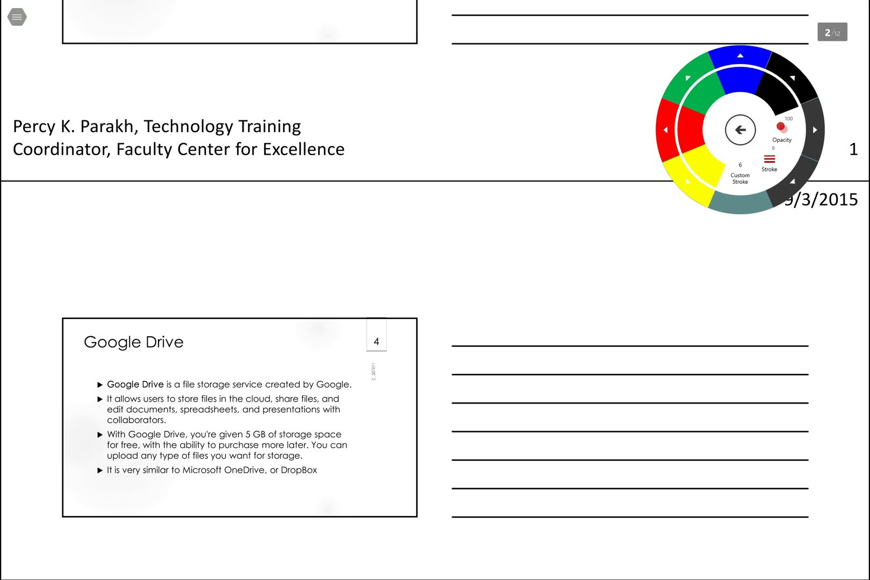
Step: Write the red note 'Google Drive ⇒ Cloud Storage' beside slide 4 and circle '5 GB of storage space'
mouse_move(160, 372)
mouse_down()
mouse_move(114, 369)
mouse_move(101, 388)
mouse_move(168, 387)
mouse_move(152, 373)
mouse_up()
mouse_move(473, 321)
mouse_down()
mouse_move(465, 344)
mouse_move(462, 337)
mouse_move(496, 337)
mouse_move(490, 357)
mouse_move(517, 343)
mouse_move(543, 343)
mouse_up()
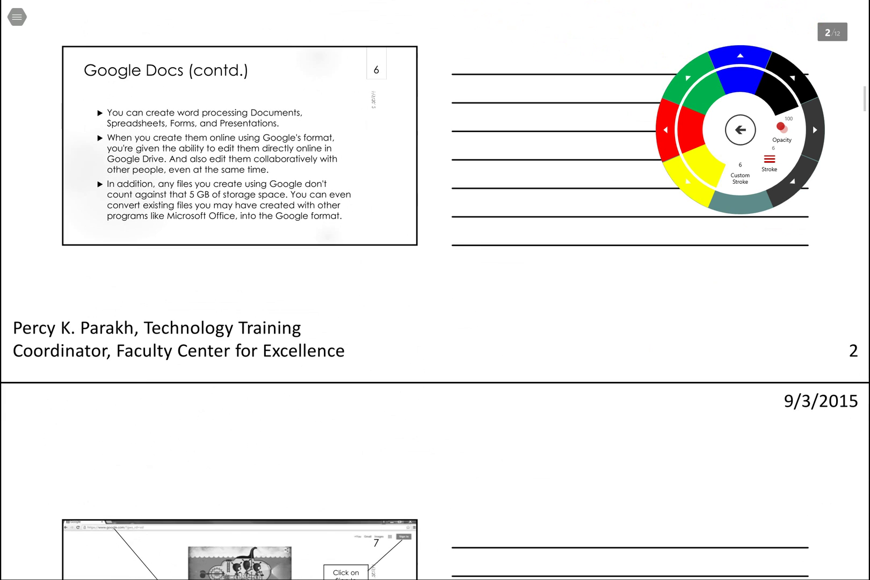
mouse_move(214, 188)
mouse_down()
mouse_move(183, 199)
mouse_move(266, 200)
mouse_move(285, 188)
mouse_move(207, 188)
mouse_up()
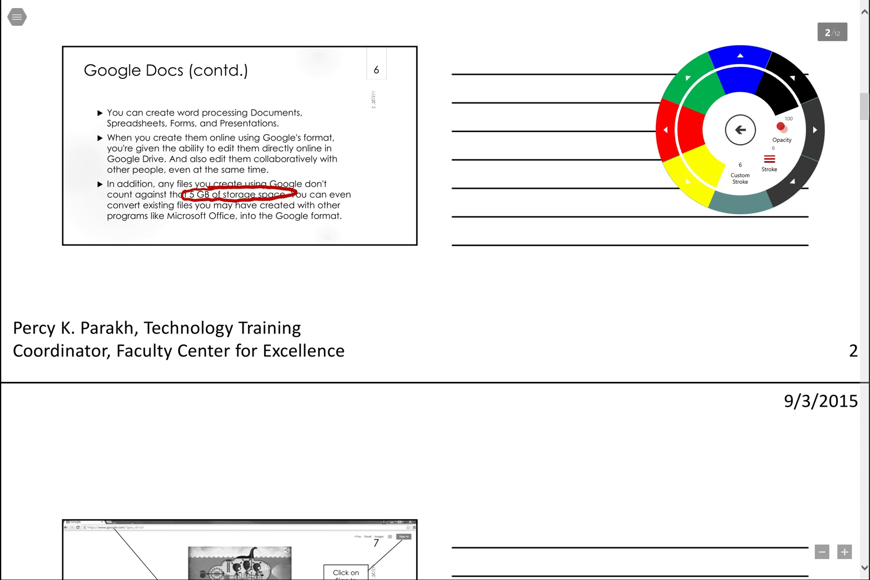
Step: Scroll down to page 3 and begin a red note reading 'log into Google'
scroll(435, 290, down, 5)
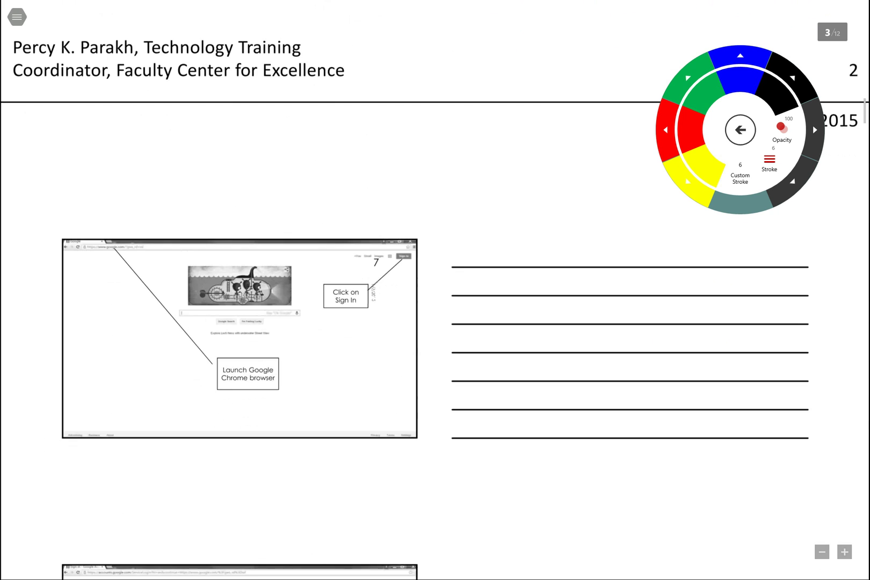
scroll(436, 290, down, 4)
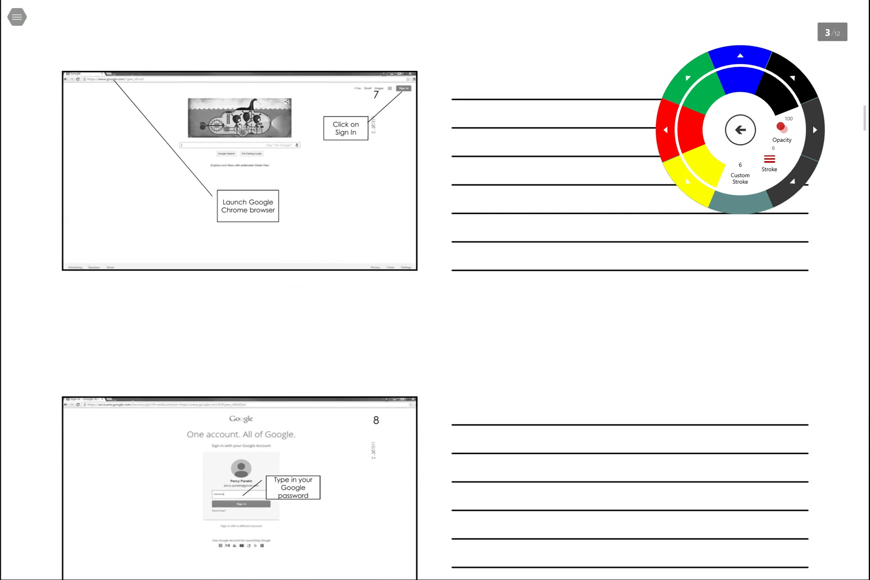
scroll(435, 291, down, 2)
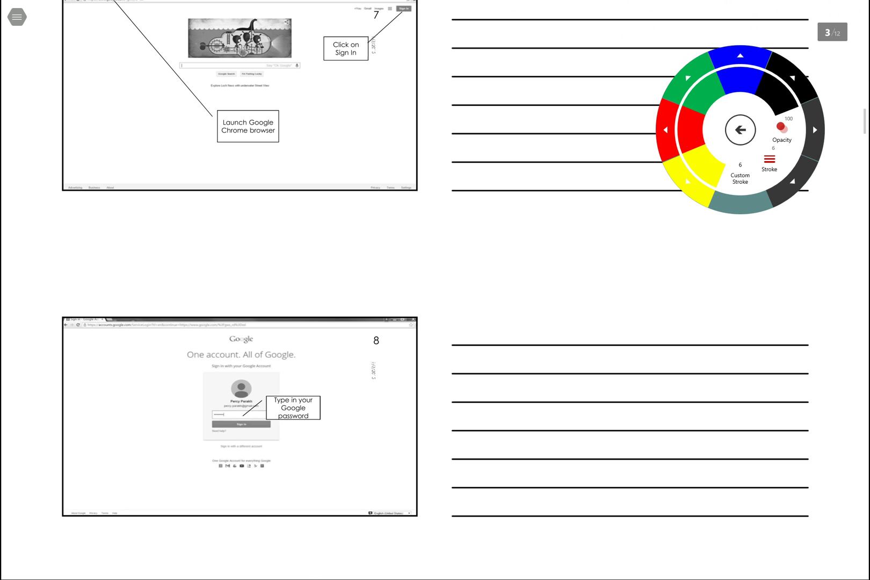
mouse_move(456, 326)
mouse_down()
mouse_move(467, 326)
mouse_move(454, 365)
mouse_move(482, 334)
mouse_move(570, 340)
mouse_move(588, 332)
mouse_move(585, 357)
mouse_move(636, 337)
mouse_move(663, 343)
mouse_move(666, 329)
mouse_move(703, 340)
mouse_up()
mouse_move(714, 331)
mouse_down()
mouse_move(708, 339)
mouse_move(720, 334)
mouse_up()
mouse_move(725, 331)
mouse_down()
mouse_move(719, 339)
mouse_move(732, 339)
mouse_move(722, 356)
mouse_up()
mouse_move(734, 340)
mouse_down()
mouse_move(777, 343)
mouse_move(824, 329)
mouse_move(831, 338)
mouse_up()
click(777, 321)
Step: Finish the note with 'Drive with Gmail username & password', then scroll back up
drag(471, 363, 503, 370)
click(496, 362)
drag(507, 356, 526, 370)
mouse_move(499, 359)
mouse_down()
mouse_move(520, 355)
mouse_move(553, 379)
mouse_move(602, 363)
mouse_move(675, 370)
mouse_move(696, 350)
mouse_move(698, 368)
mouse_move(749, 358)
mouse_move(772, 370)
mouse_move(779, 359)
mouse_move(838, 359)
mouse_up()
mouse_move(503, 395)
mouse_down()
mouse_move(490, 401)
mouse_move(495, 390)
mouse_move(527, 414)
mouse_move(539, 397)
mouse_move(626, 390)
mouse_move(655, 397)
mouse_up()
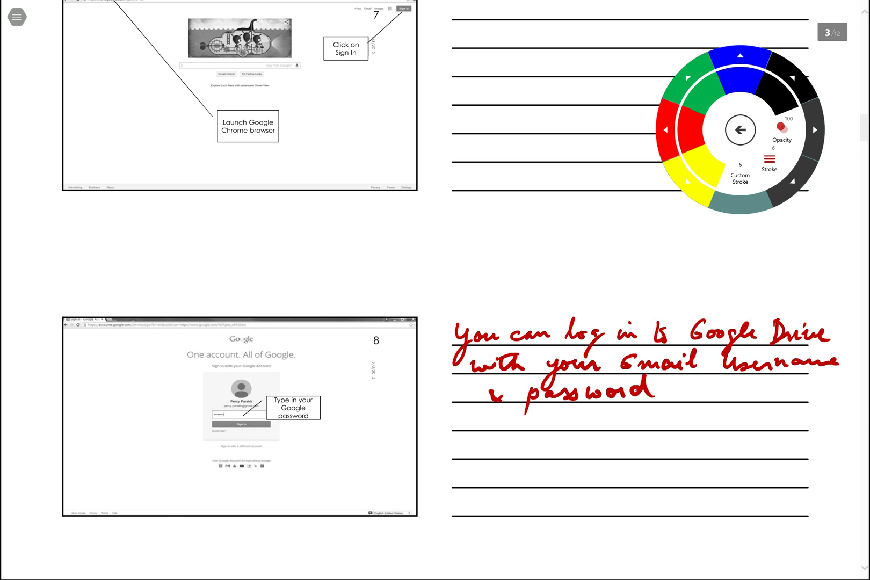
scroll(430, 290, down, 6)
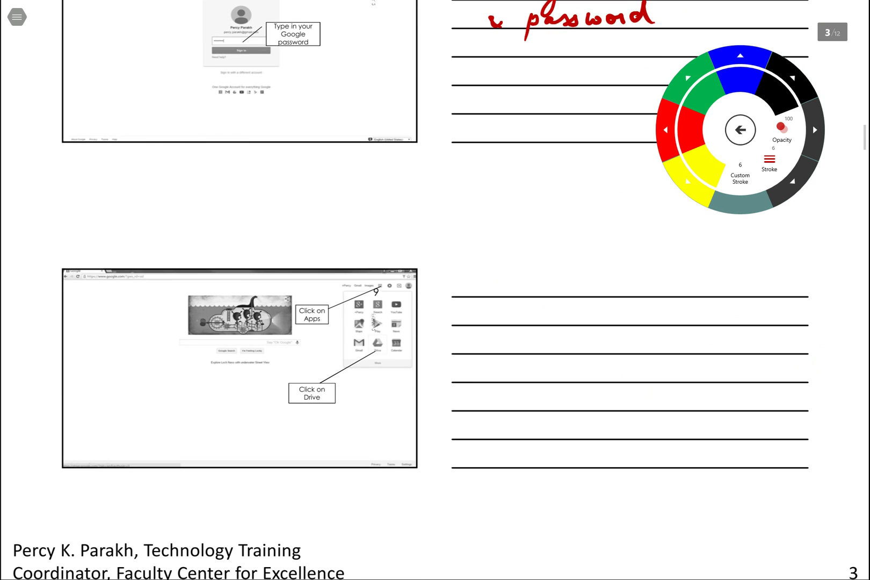
scroll(430, 290, up, 8)
scroll(430, 290, up, 8)
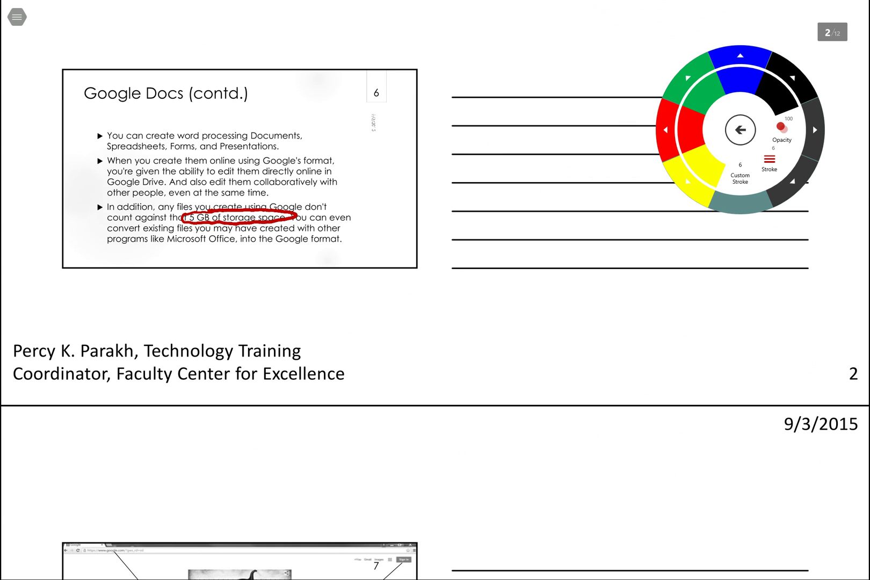
Step: Choose yellow in the pen colour wheel and draw strokes over the first bullet
click(688, 181)
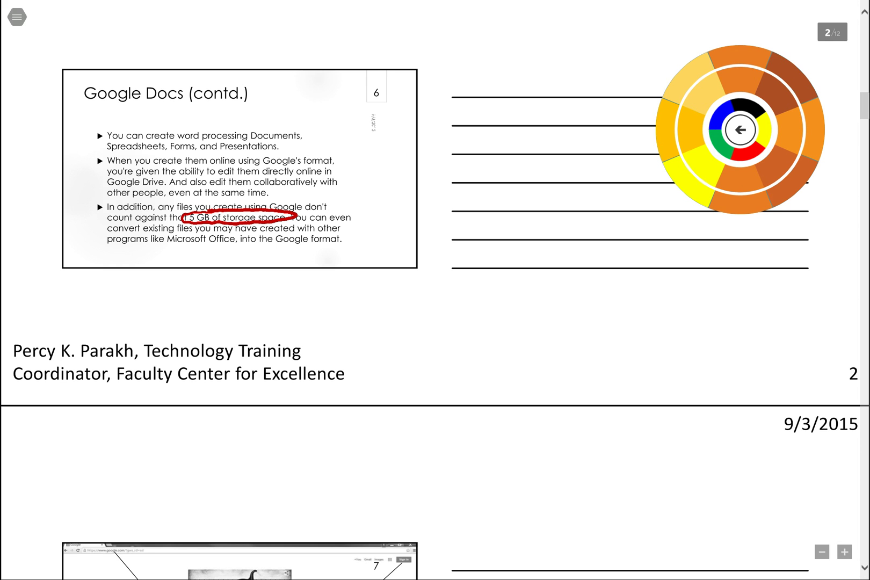
mouse_move(105, 135)
mouse_down()
mouse_move(288, 136)
mouse_move(108, 144)
mouse_move(282, 154)
mouse_up()
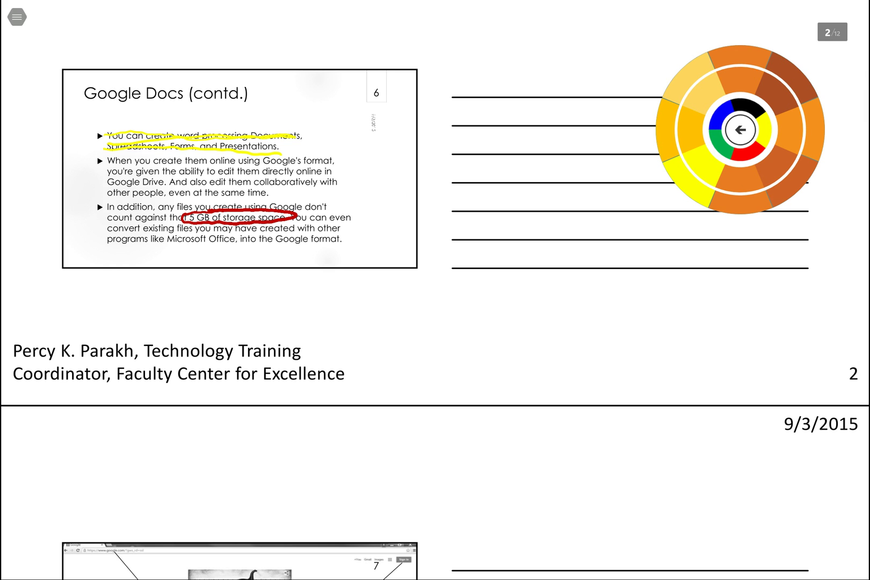
Step: Switch to the Eraser and erase both yellow strokes over the first bullet
click(17, 17)
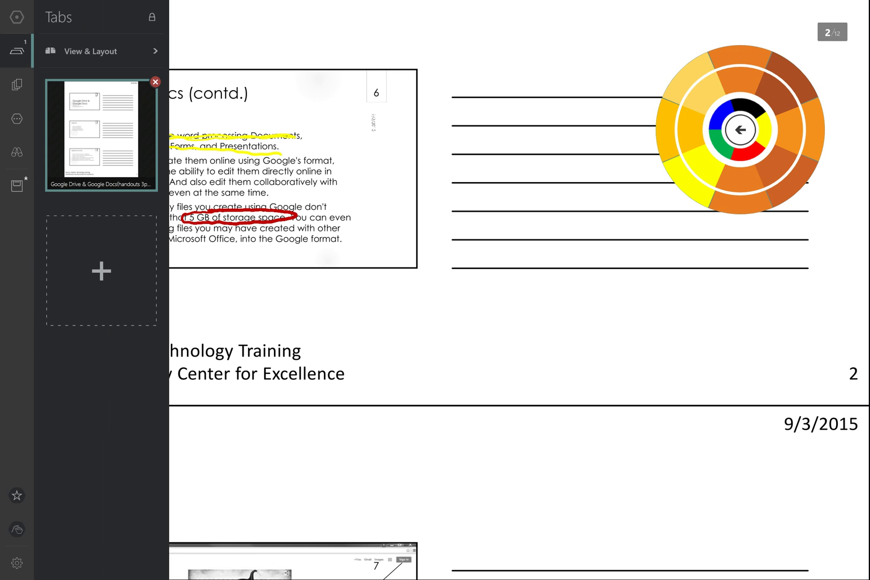
click(484, 322)
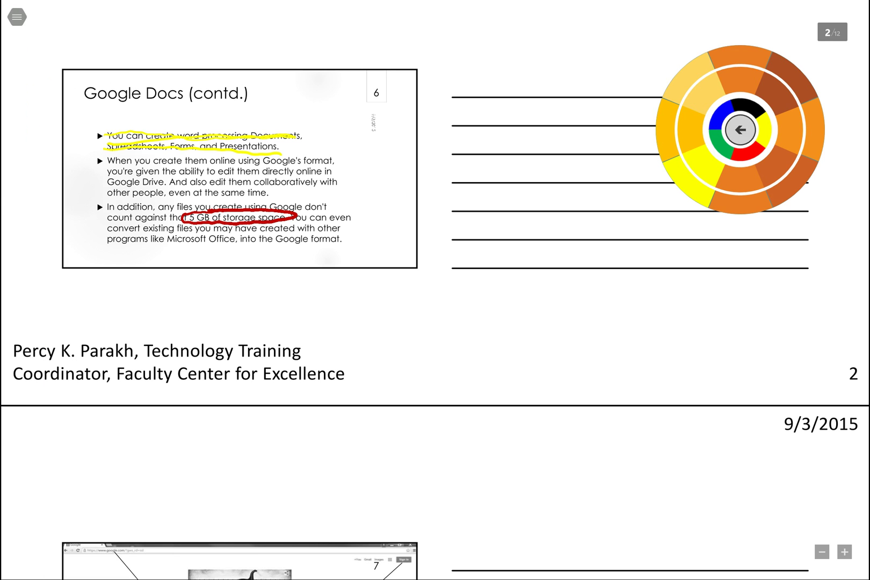
click(741, 130)
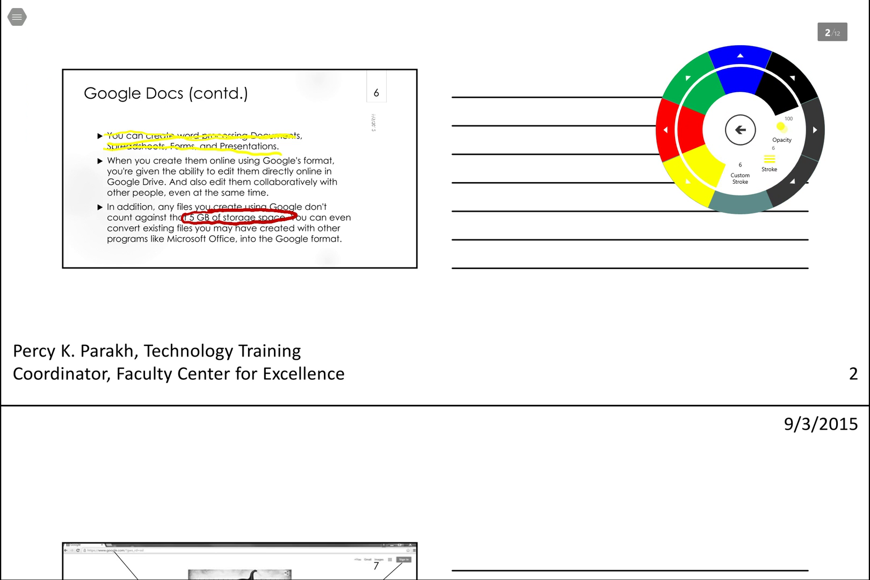
click(740, 129)
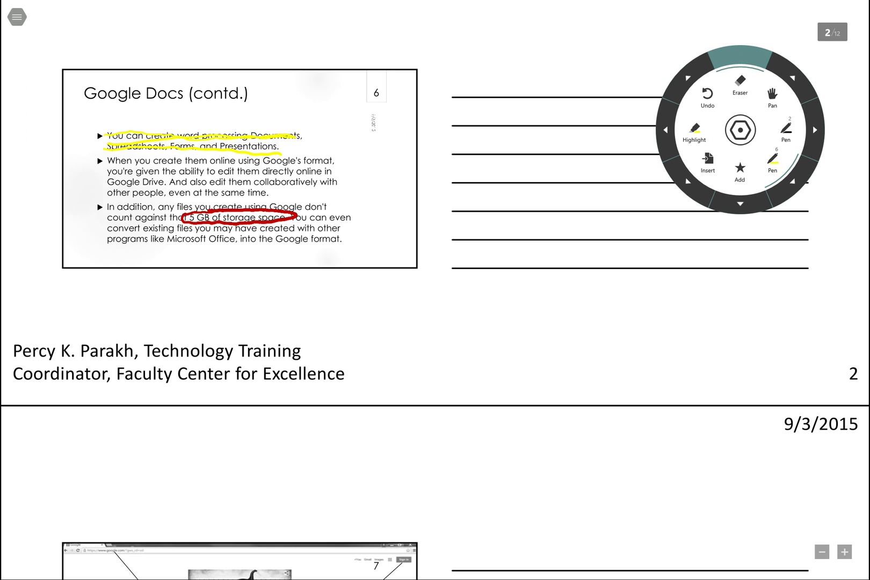
click(740, 84)
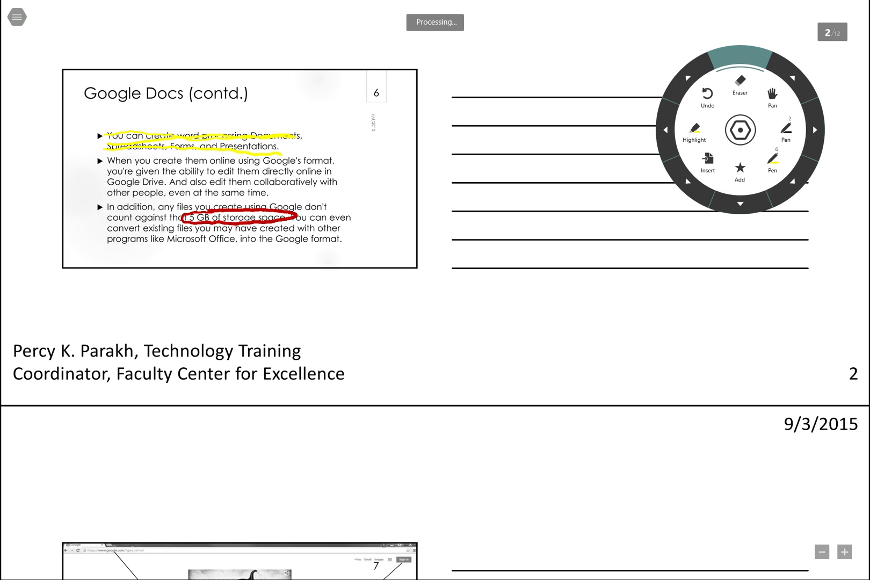
click(199, 137)
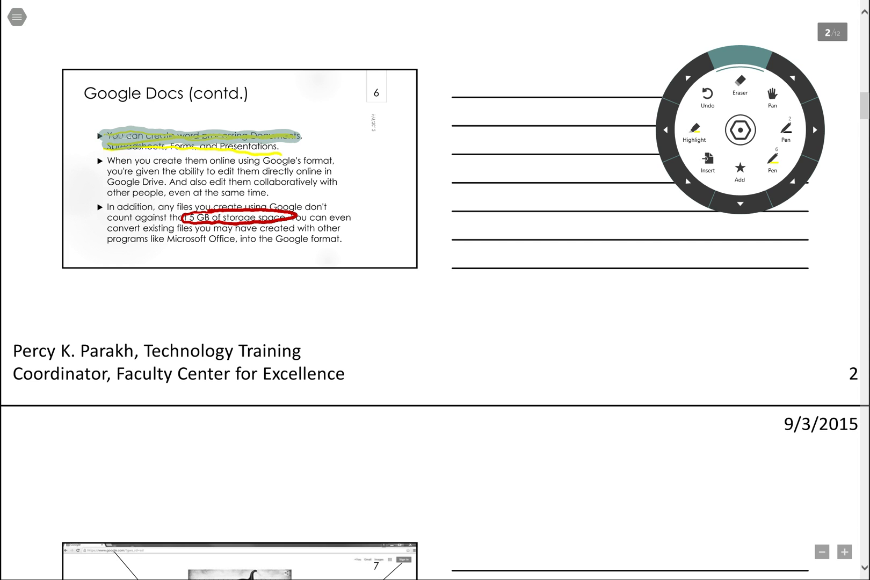
click(195, 149)
drag(281, 145, 281, 146)
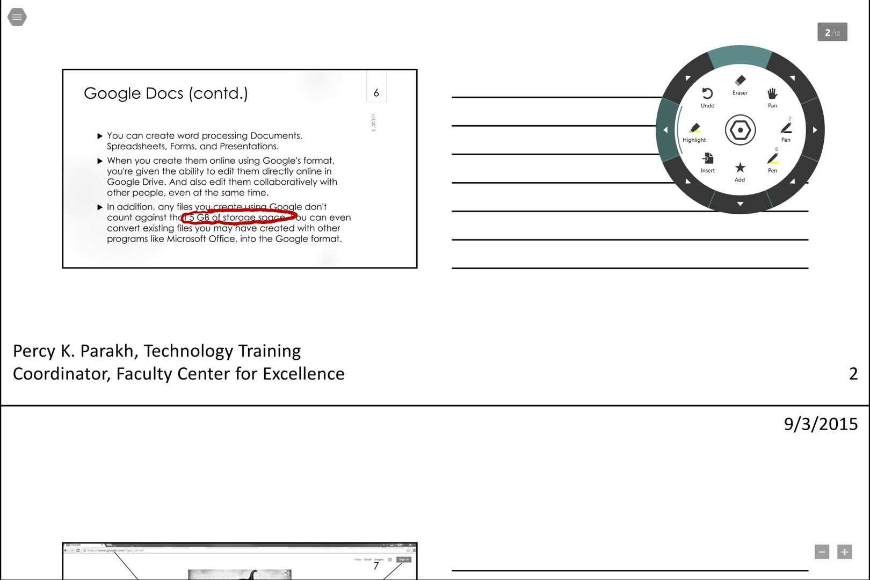
Step: Set the text Highlight tool to yellow and highlight both lines of the first bullet
click(666, 130)
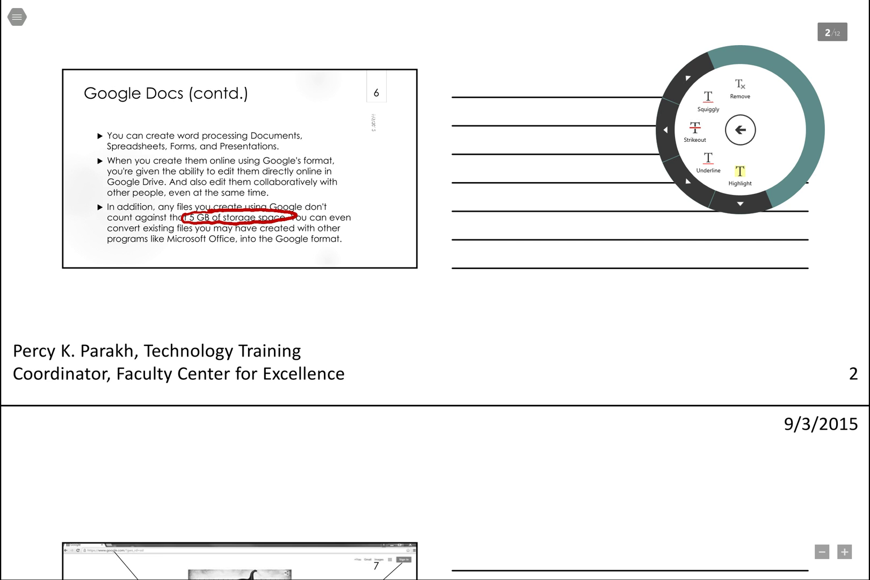
click(740, 203)
click(741, 203)
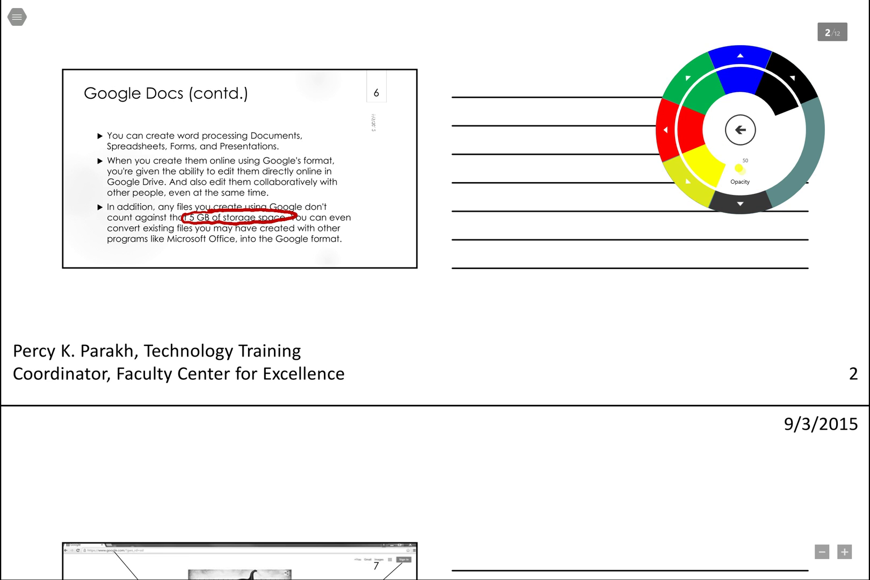
click(687, 181)
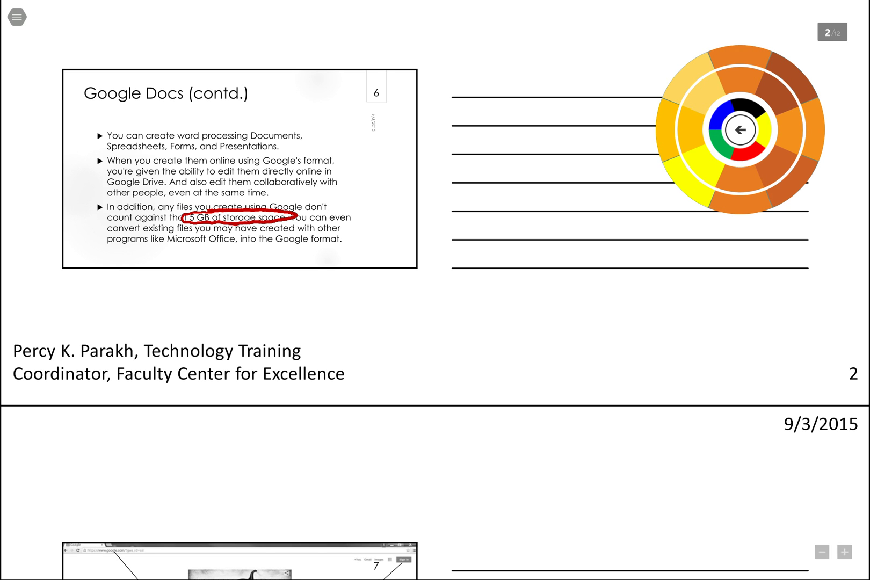
drag(107, 137, 294, 137)
drag(107, 147, 278, 147)
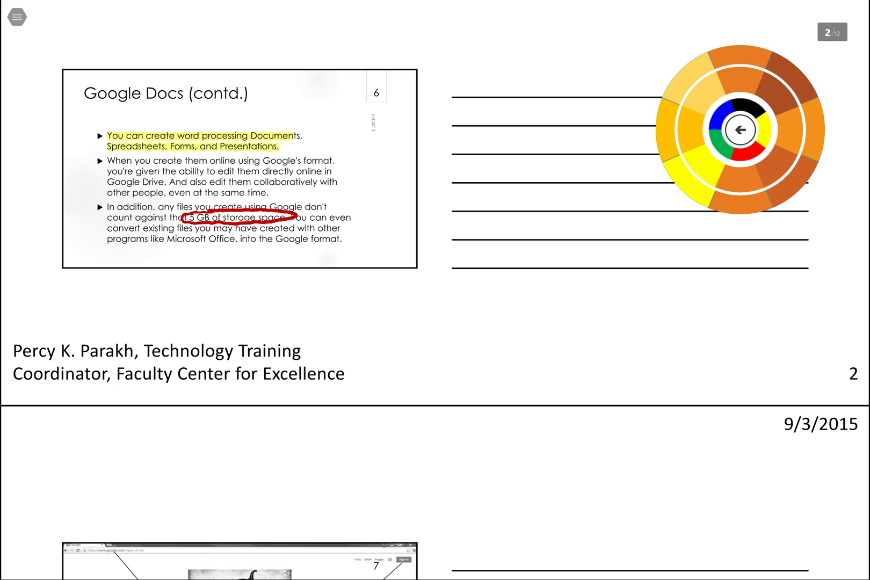
Step: Save As 'Google Drive & Google Docs(handouts 3per page)a' by appending 'a' to the name
click(17, 17)
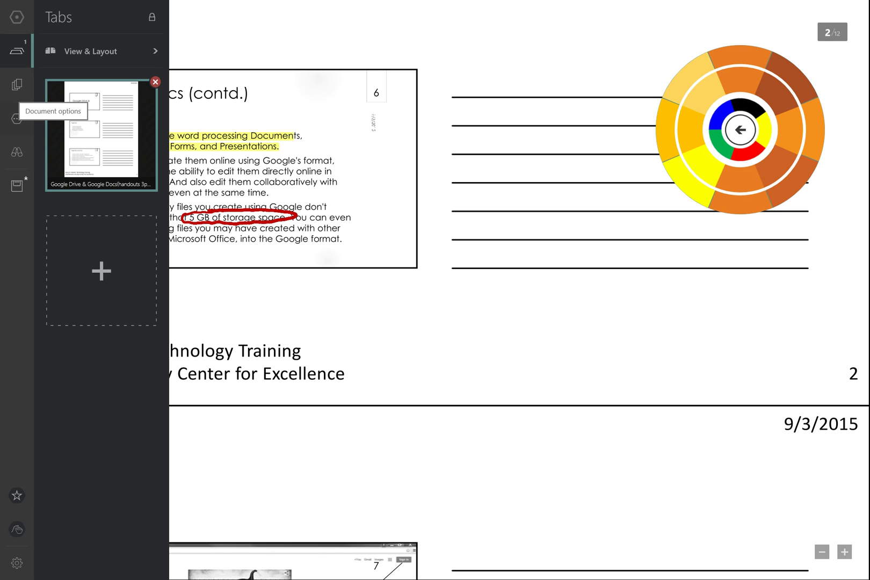
click(16, 118)
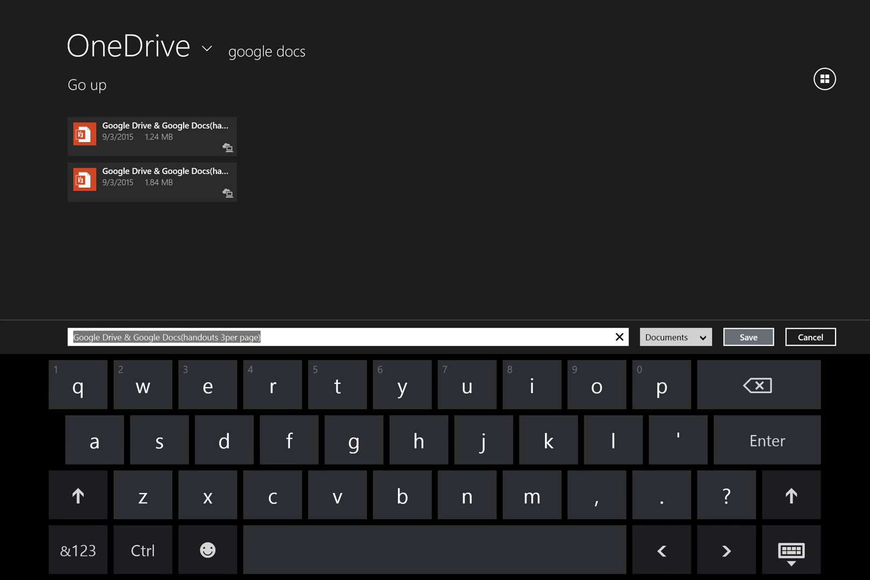
click(262, 338)
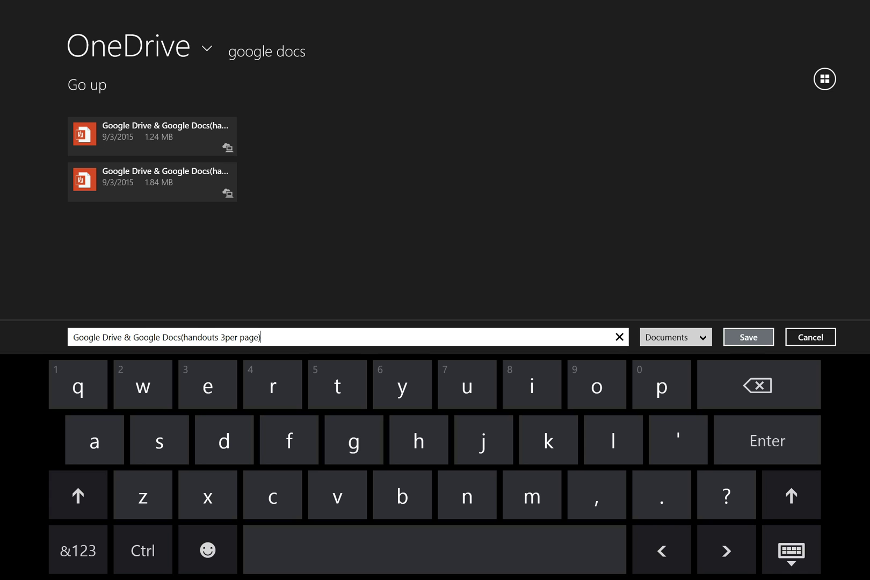
text(a)
click(748, 338)
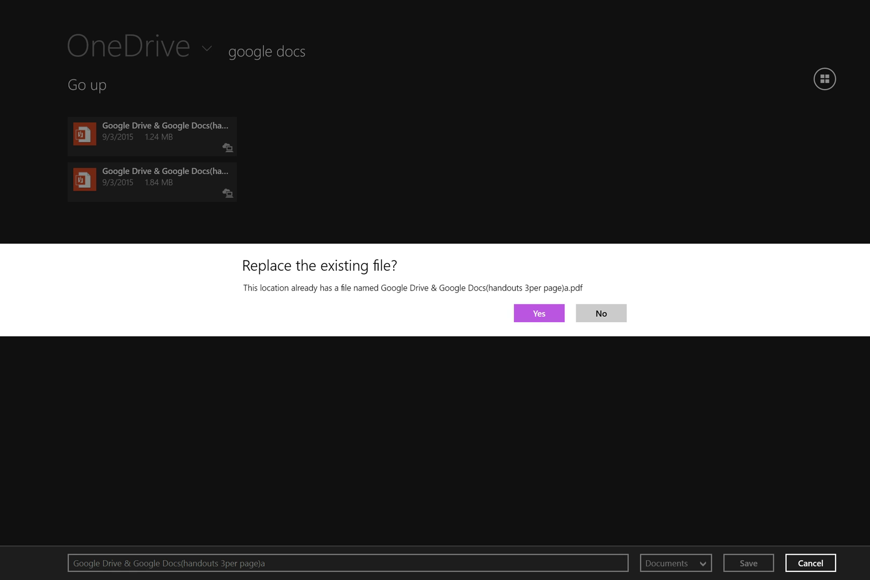
Step: Overwrite the existing copy, save and close the handout, then show the desktop and the recorder's tray menu
key(Return)
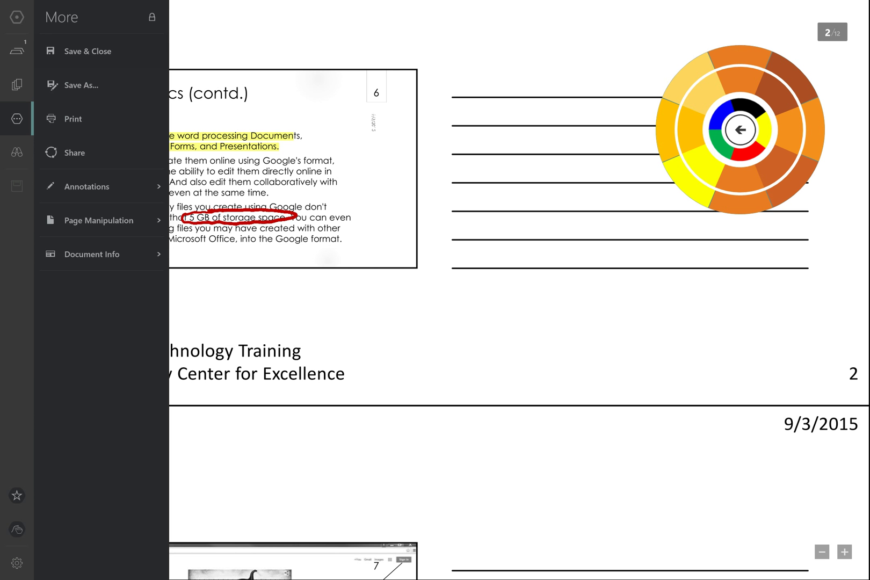
click(88, 51)
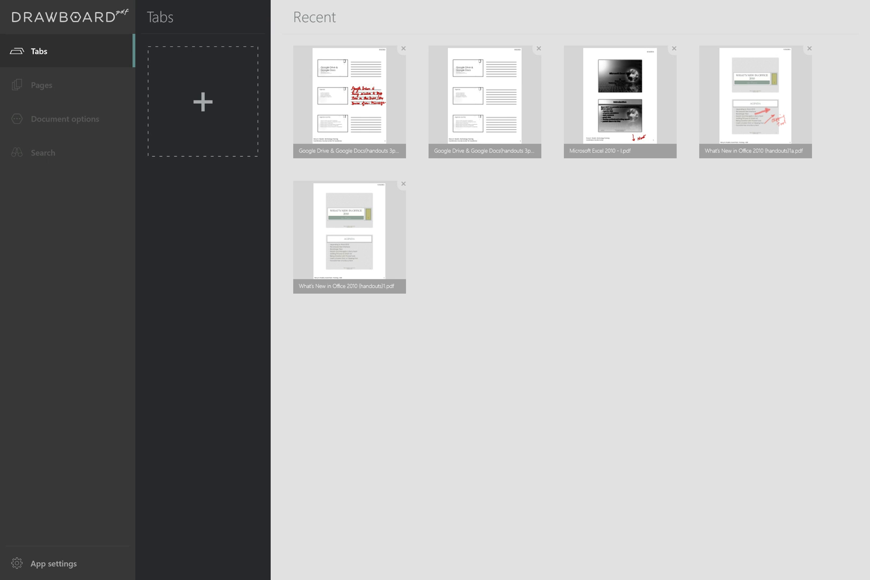
key(super)
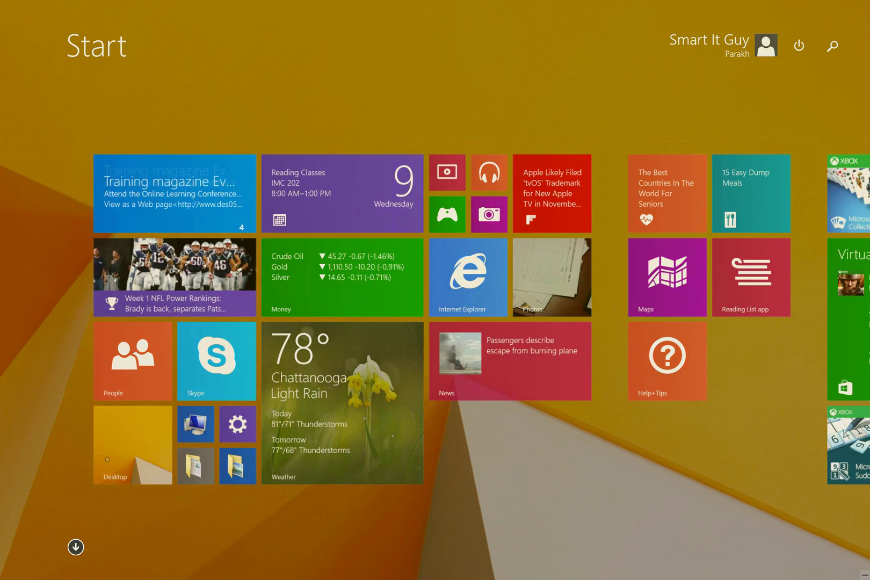
click(107, 459)
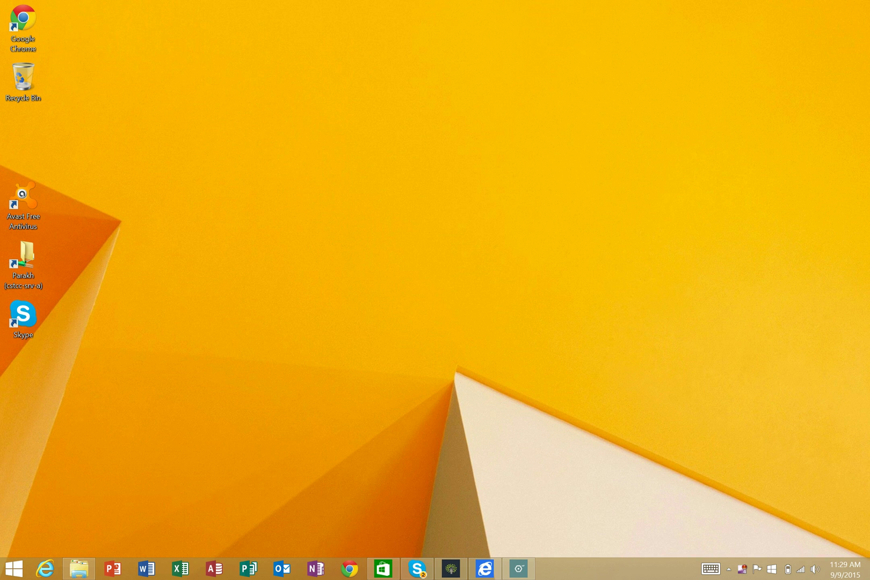
right_click(740, 566)
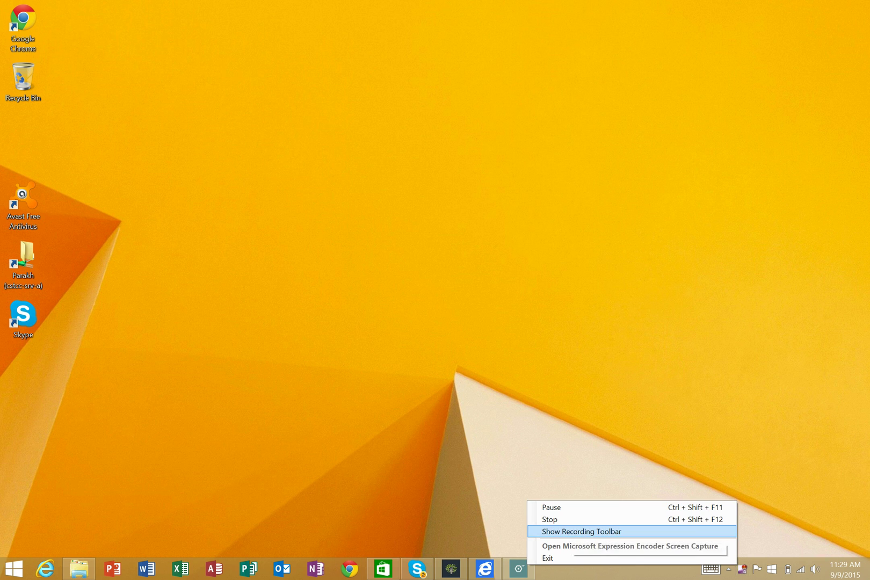